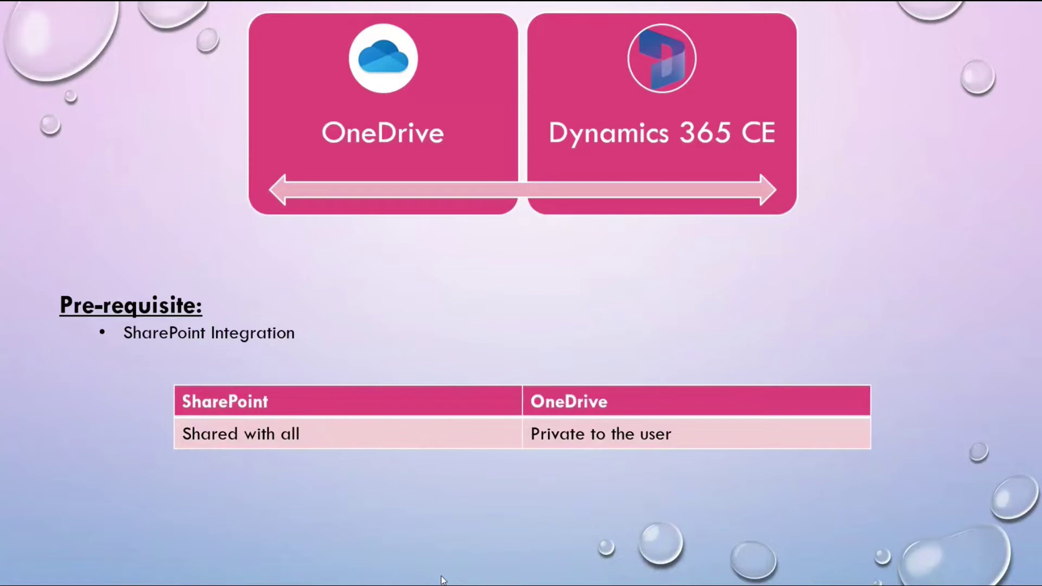
Leave the PowerPoint slideshow and return to the Power Platform admin center environments list
key("alt+Tab")
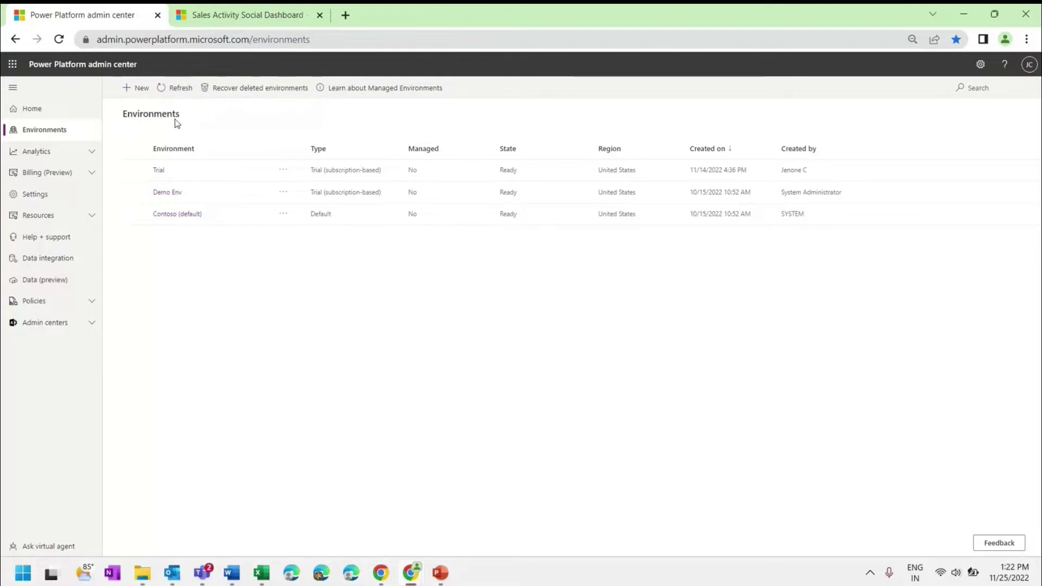
Open Document management settings under Integration in the Trial environment's settings
left_click(135, 170)
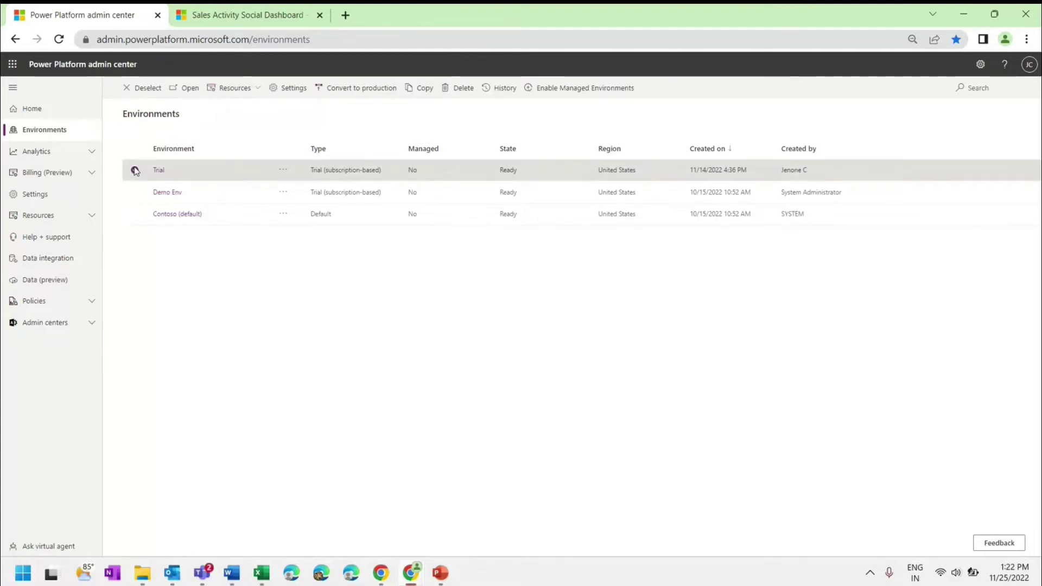
left_click(295, 89)
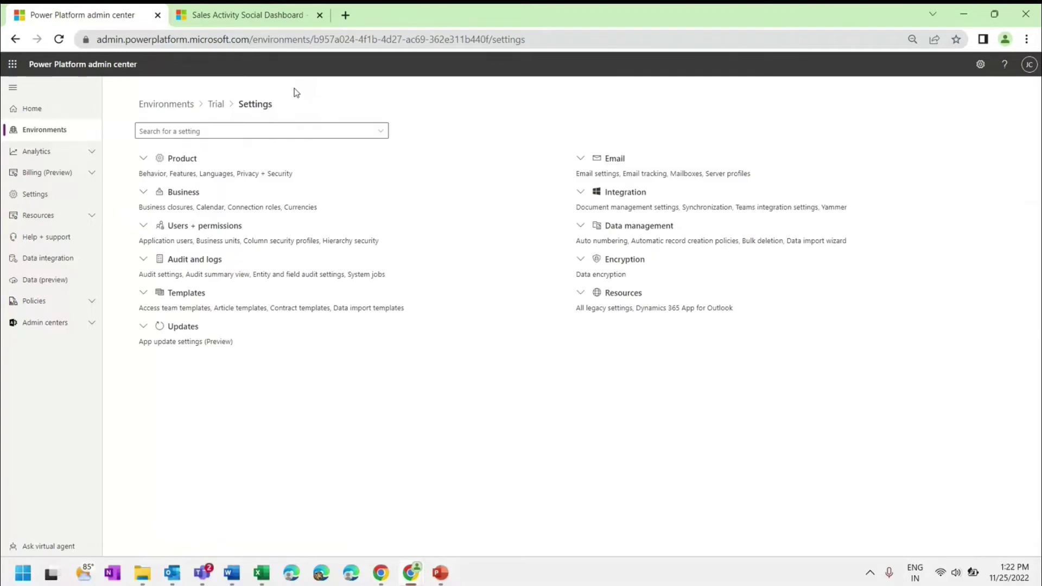
left_click(580, 193)
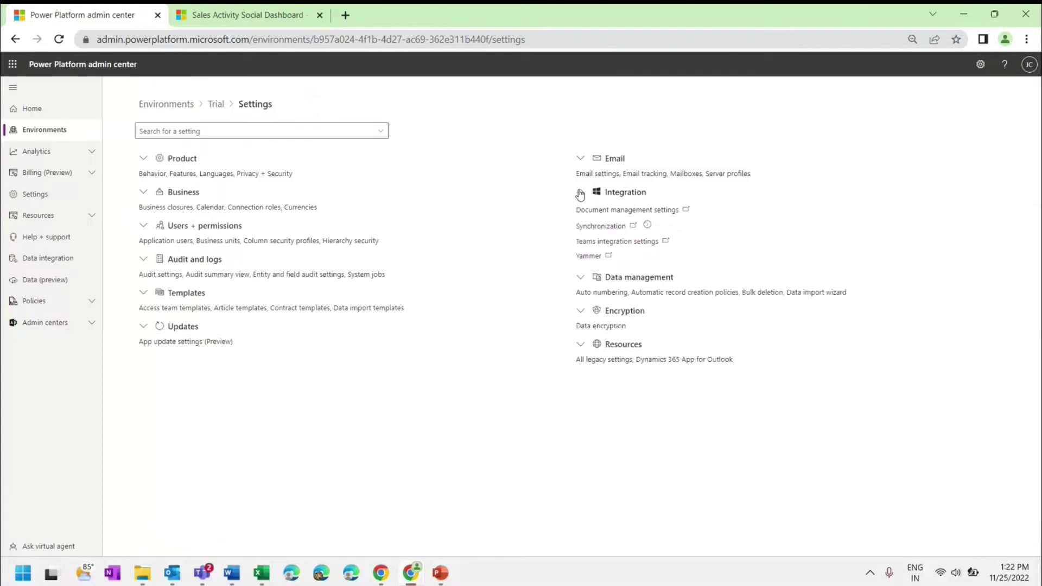
left_click(630, 213)
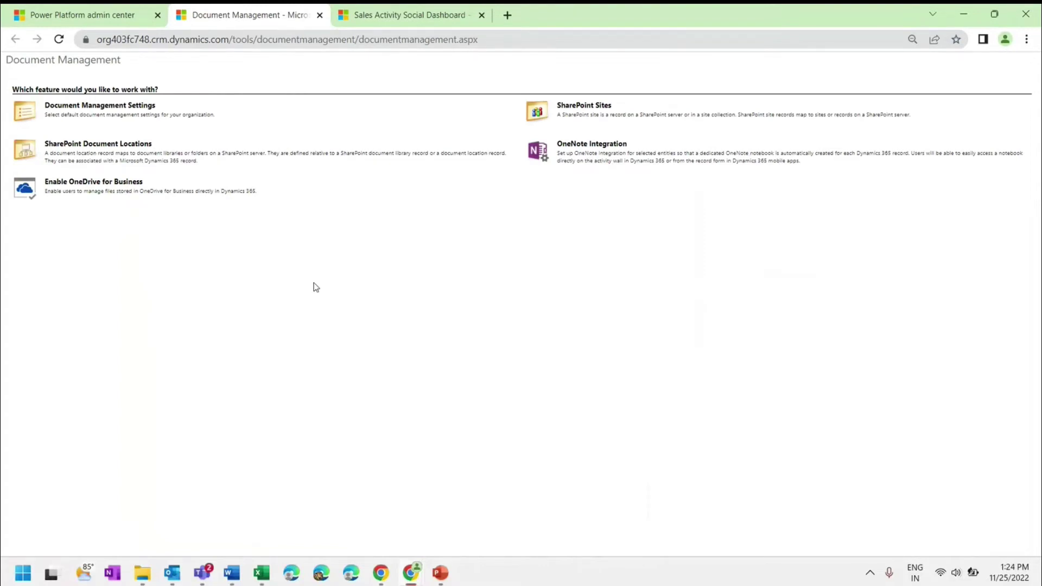
Enable OneDrive for Business in Dynamics 365 Document Management
left_click(118, 182)
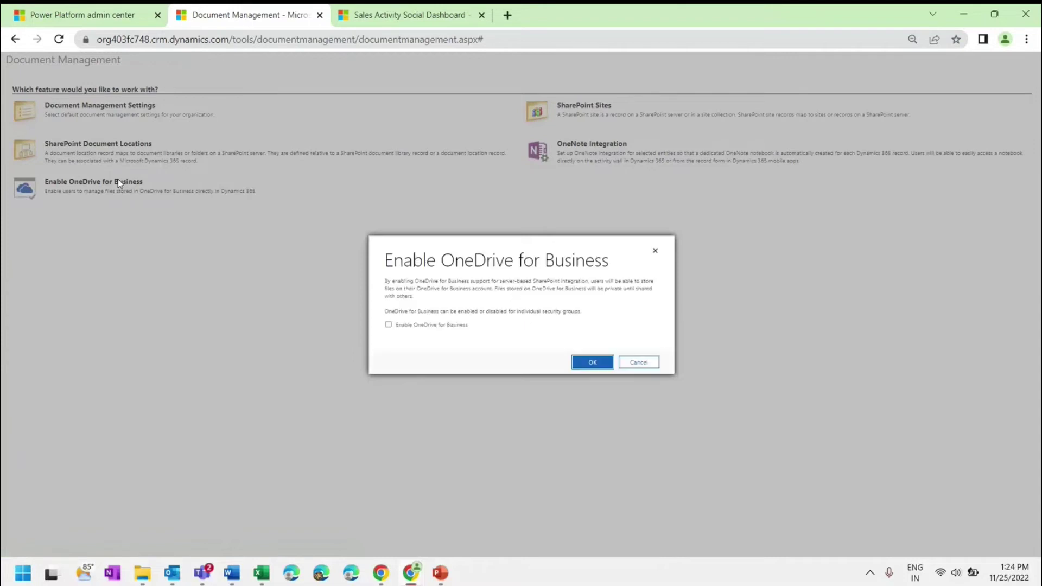
left_click(388, 325)
left_click(608, 364)
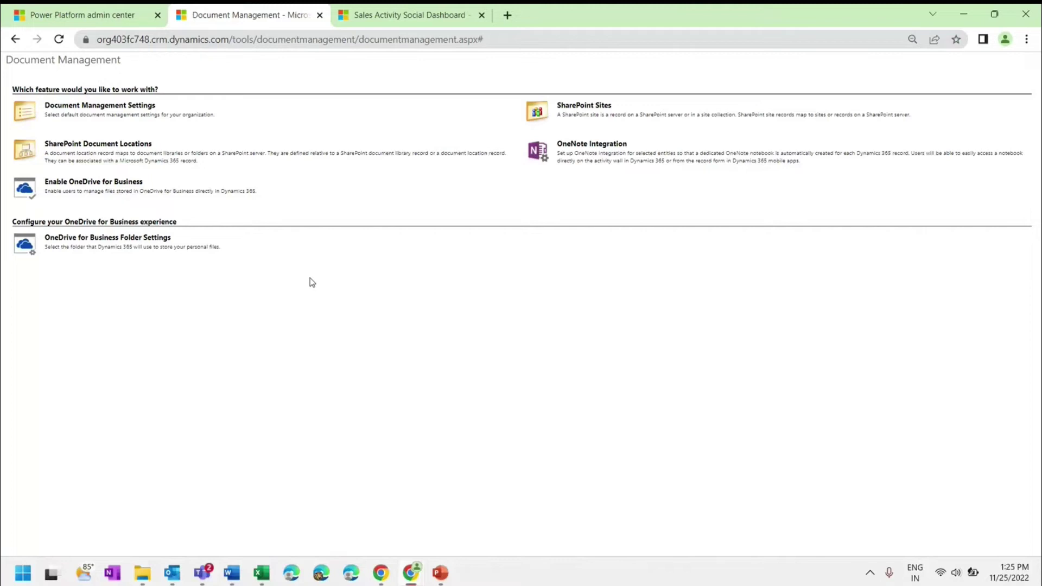
Rename the OneDrive for Business folder from Dynamics365 to 'Onedrive Demo' and save
left_click(139, 244)
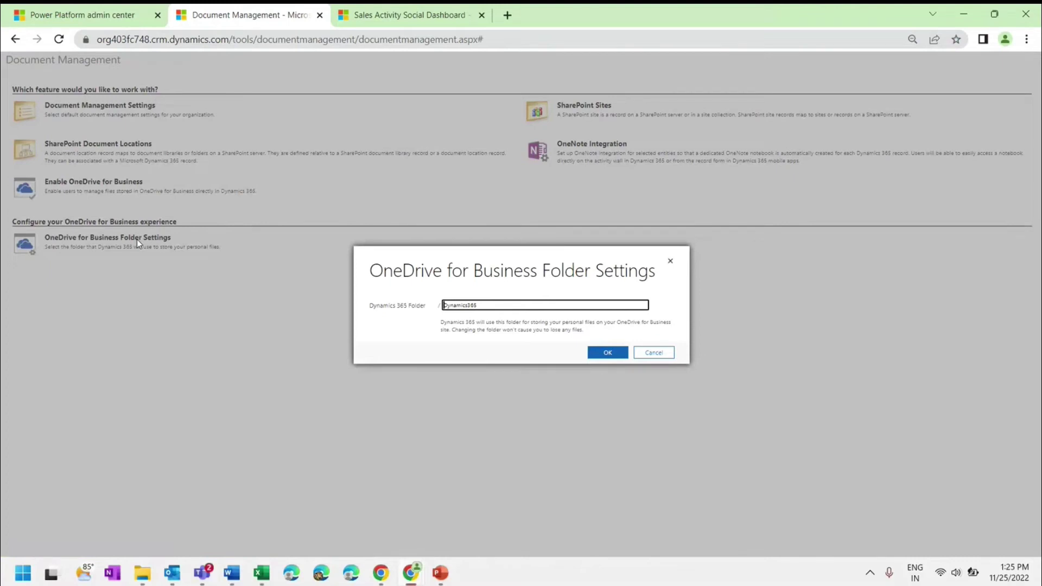
key("Delete")
key("Delete")
key("Delete")
key("Delete")
key("Delete")
key("Delete")
key("Delete")
key("Delete")
key("Delete")
key("Delete")
key("Delete")
type("Onedrive Demo")
left_click(601, 353)
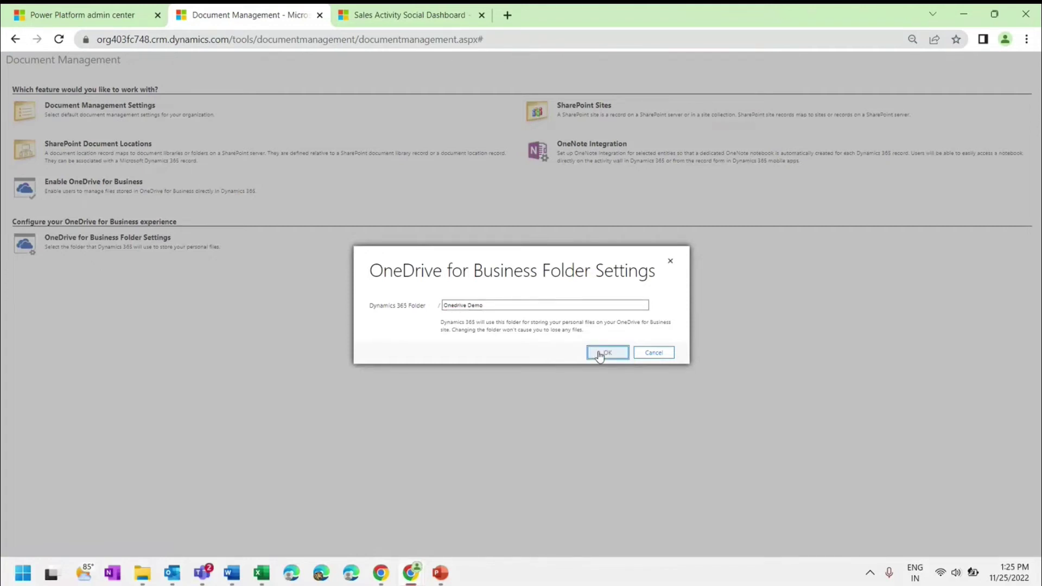
left_click(600, 354)
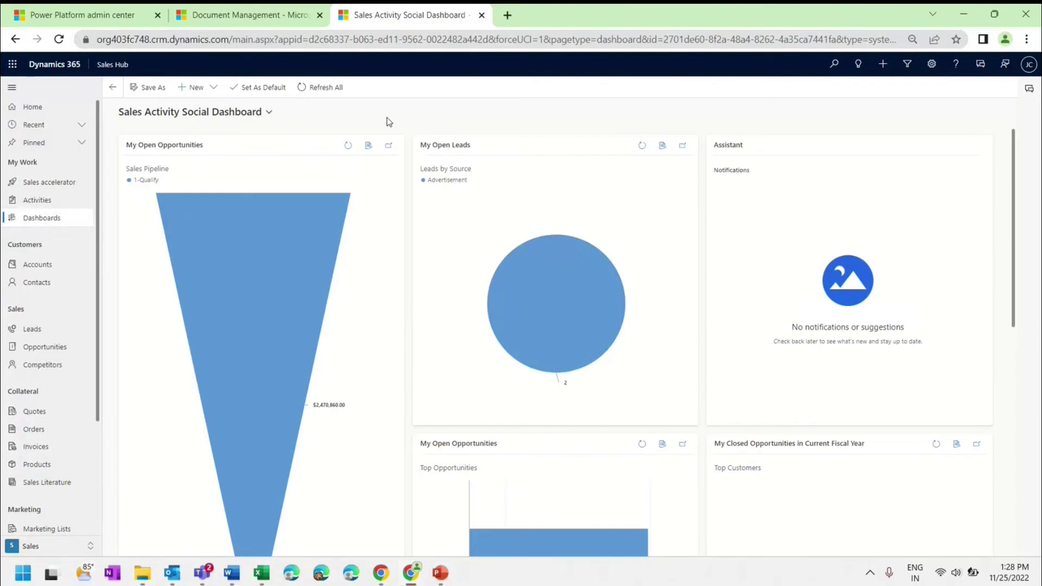
Open the first lead's Files tab with its Document Location set to OneDrive
left_click(48, 335)
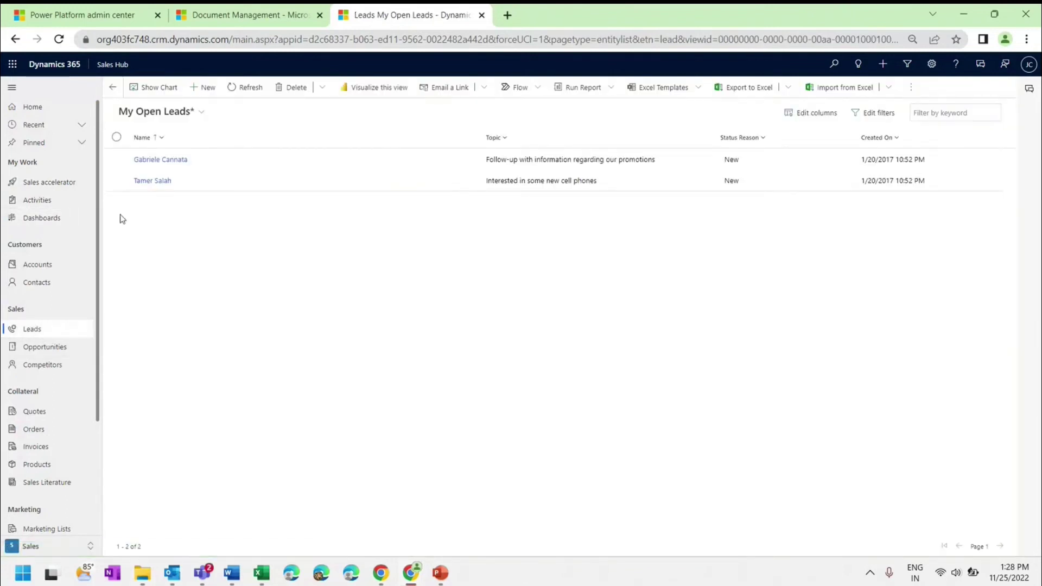
left_click(166, 158)
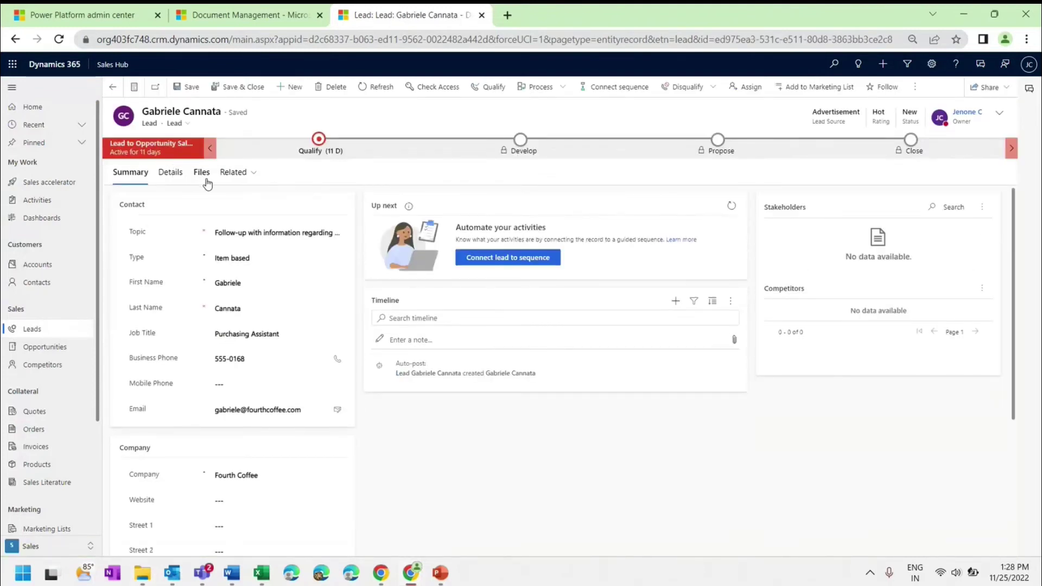
left_click(206, 180)
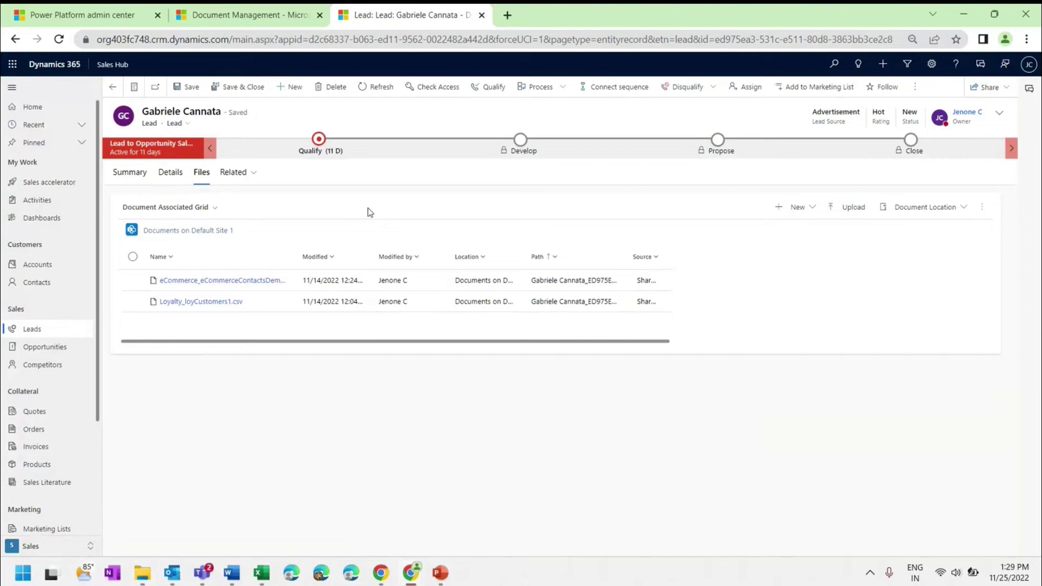
left_click(947, 208)
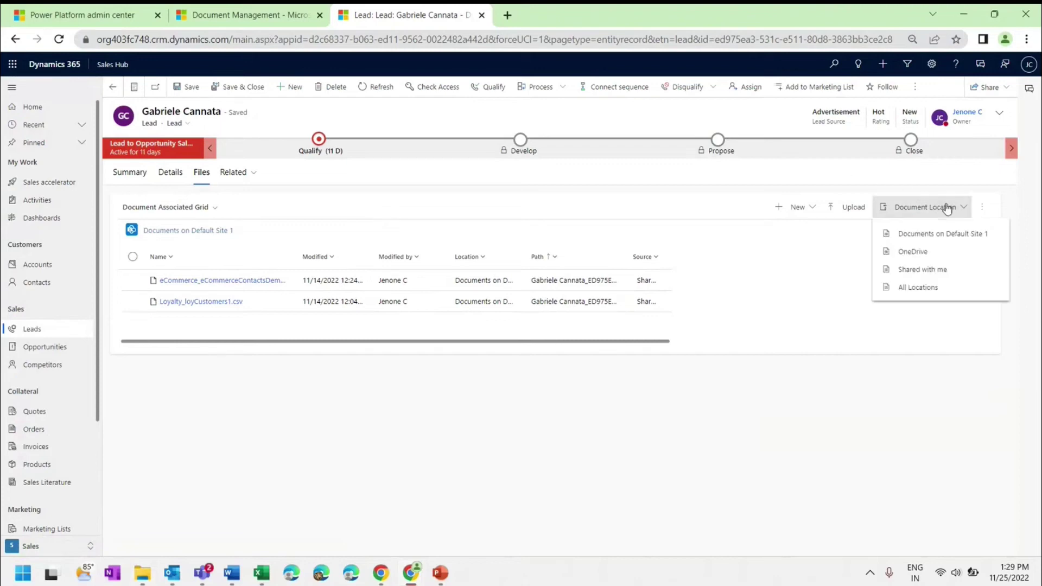
left_click(937, 255)
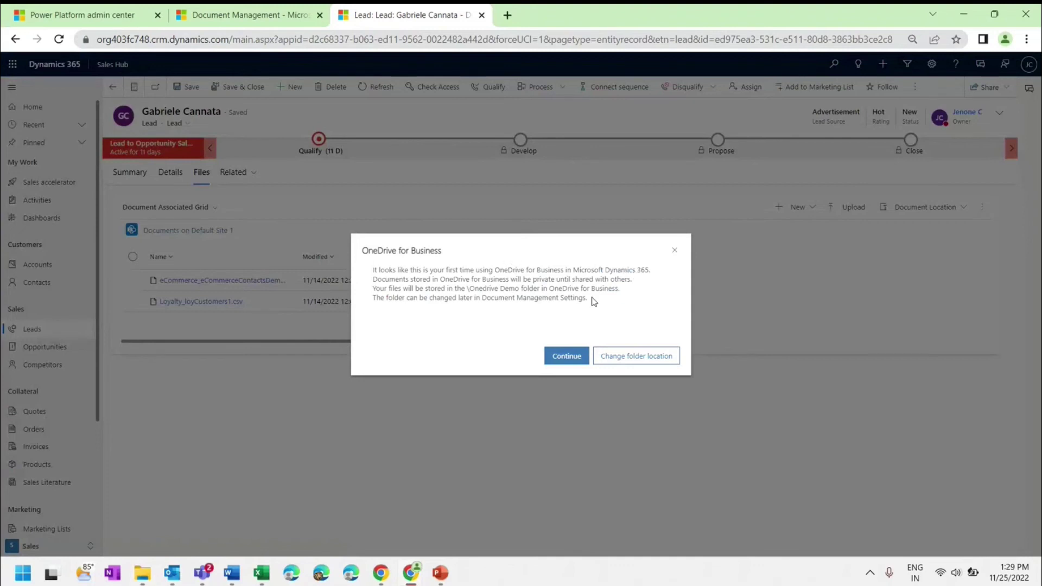
Accept the Onedrive Demo folder and upload sales.png from Downloads to the lead
left_click(569, 361)
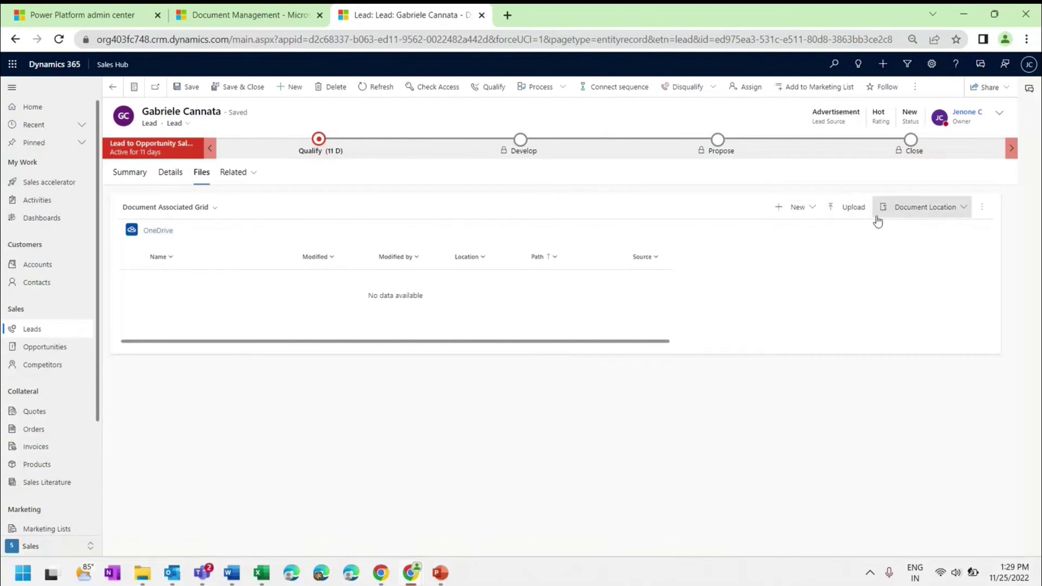
left_click(853, 209)
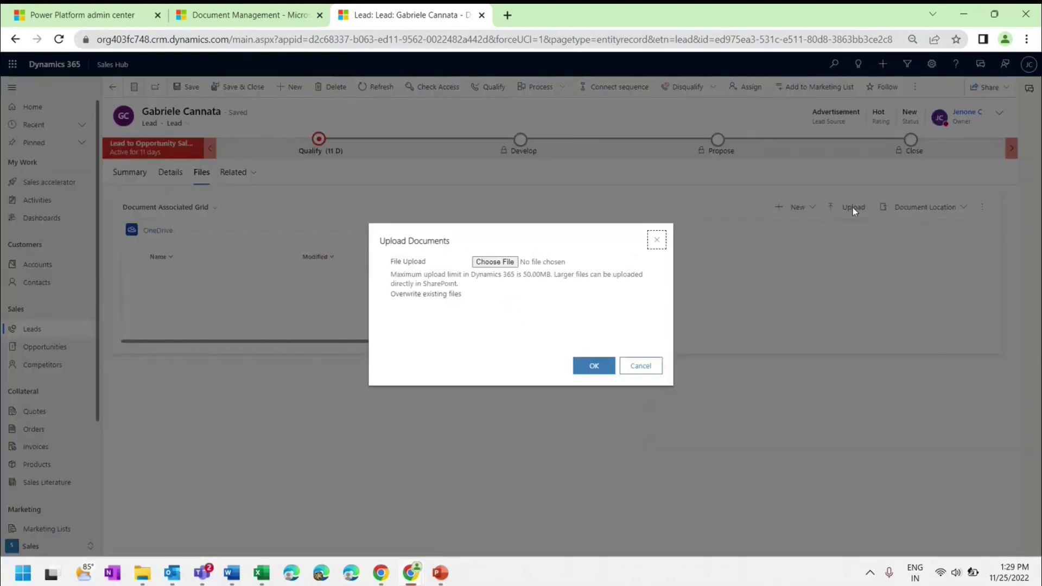
left_click(515, 265)
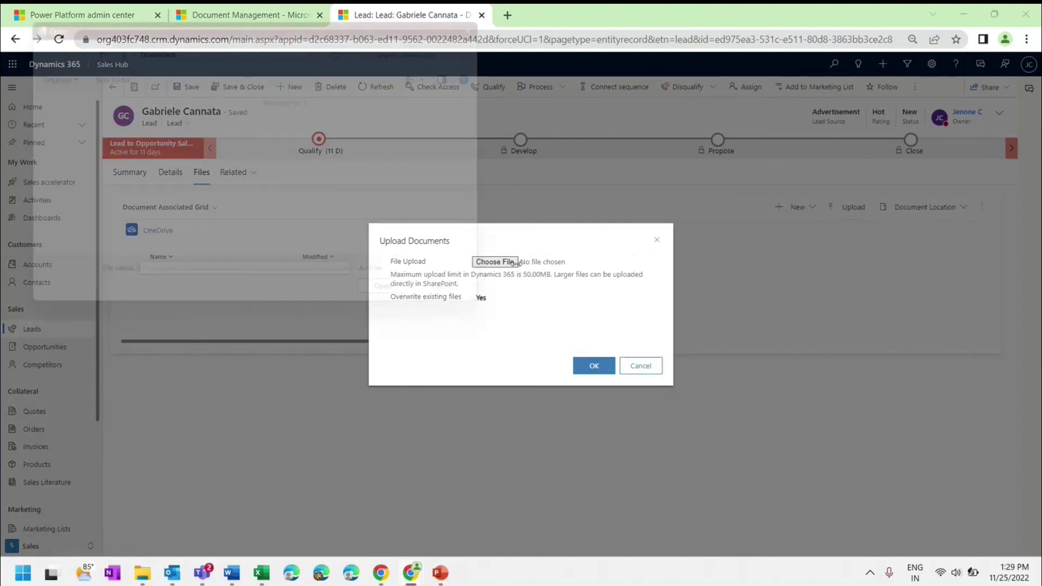
left_click(230, 124)
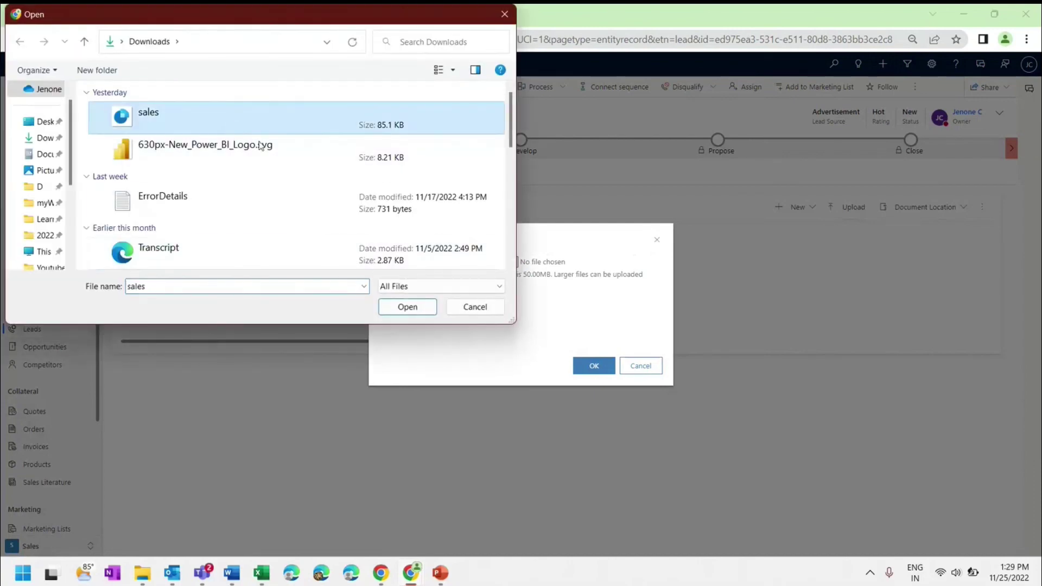
left_click(413, 304)
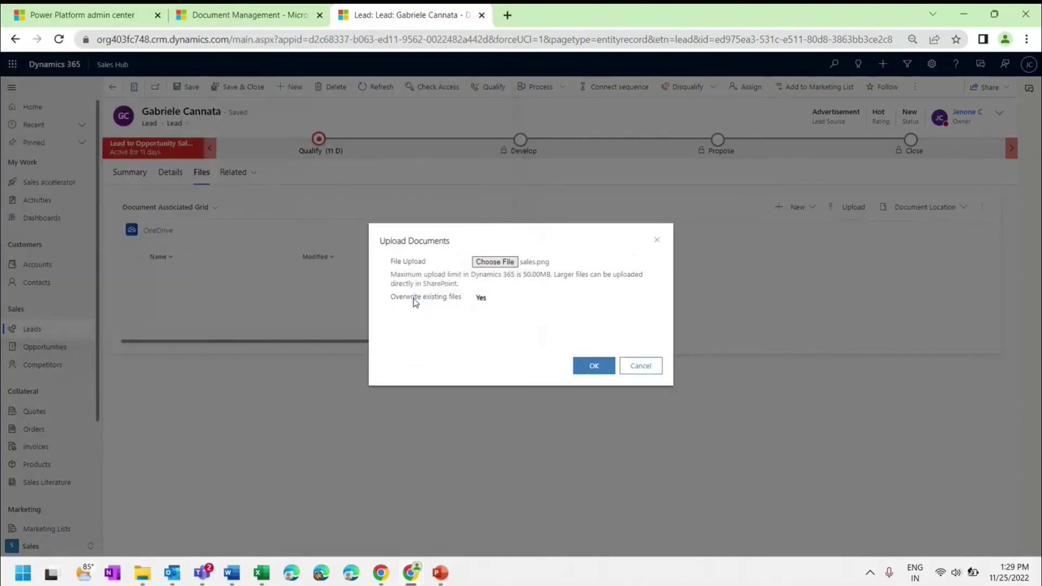
left_click(591, 367)
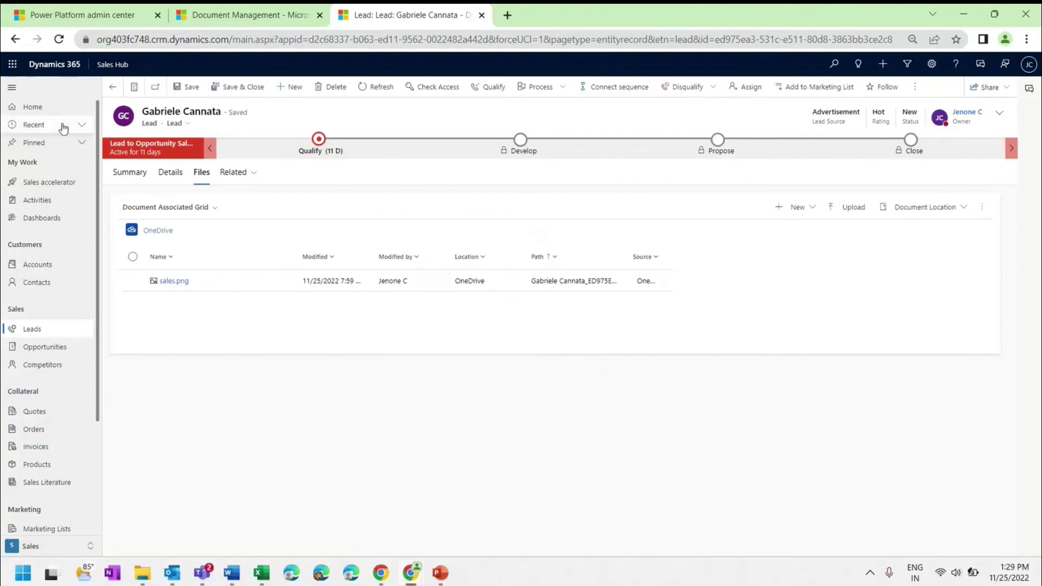
Open OneDrive and preview sales.png in Onedrive Demo > Lead > the lead's folder
left_click(13, 65)
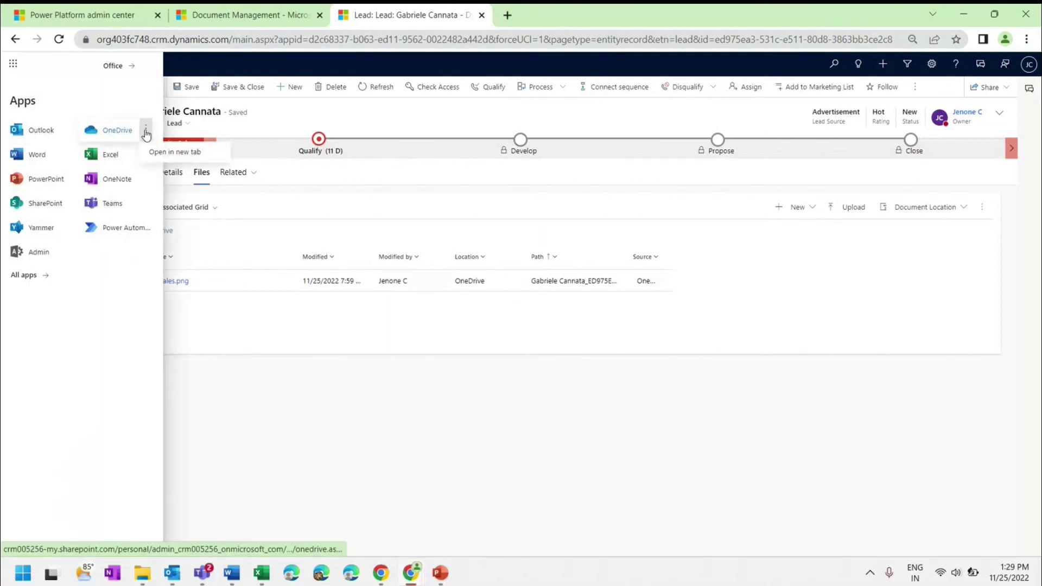
left_click(174, 154)
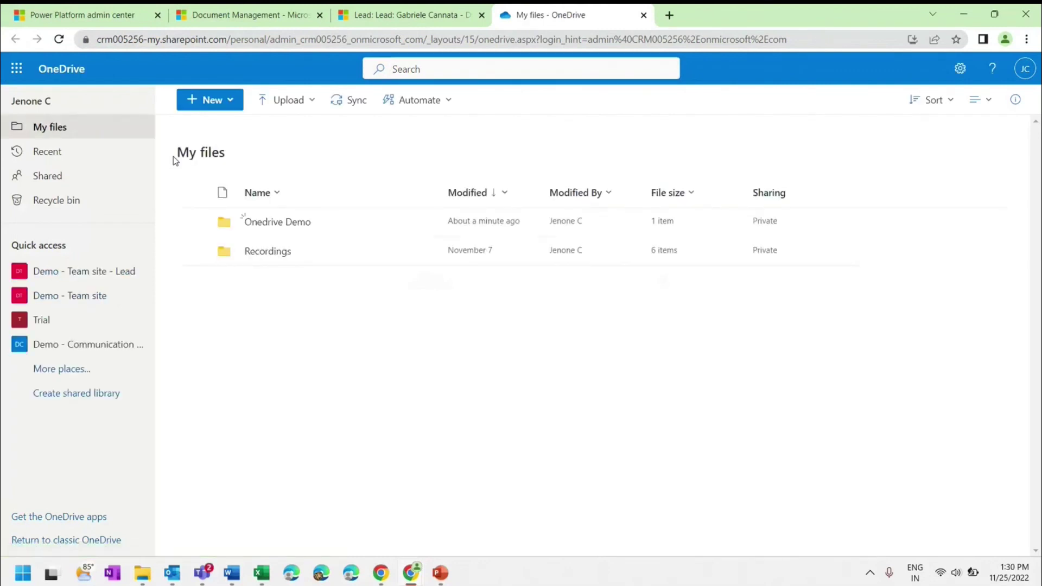
left_click(257, 223)
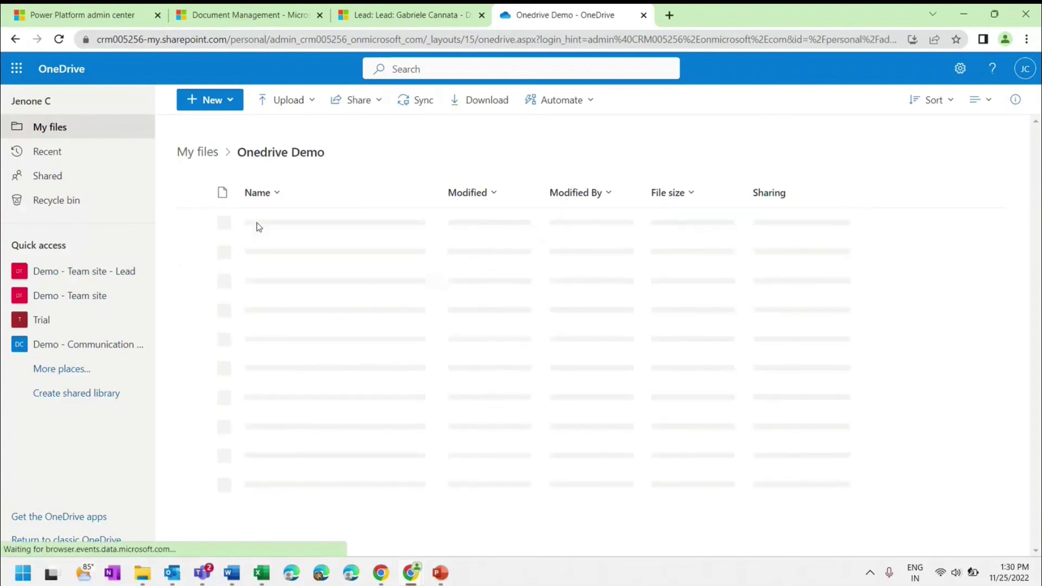
left_click(258, 223)
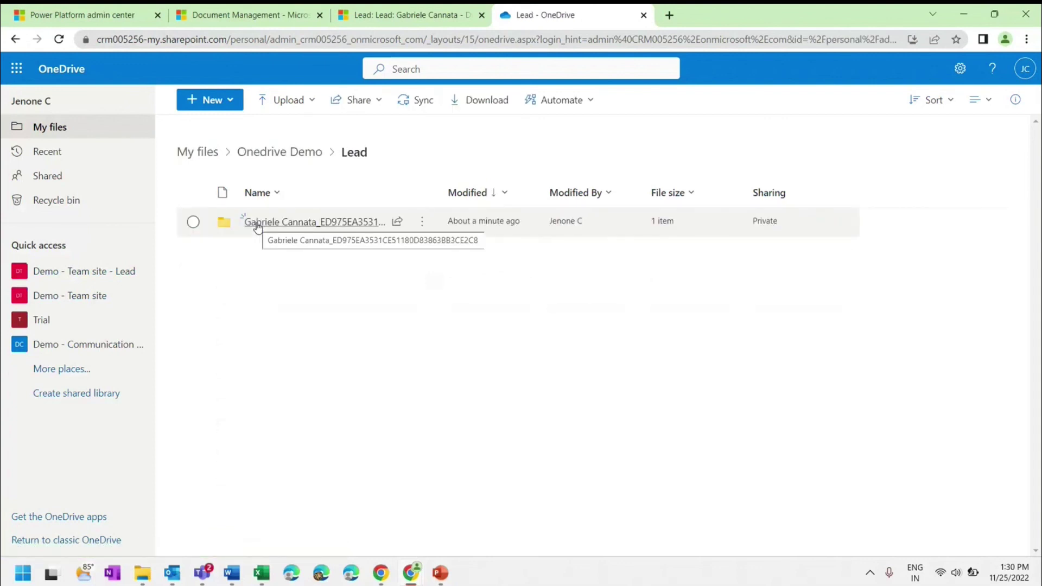
left_click_drag(440, 193, 564, 195)
left_click(383, 222)
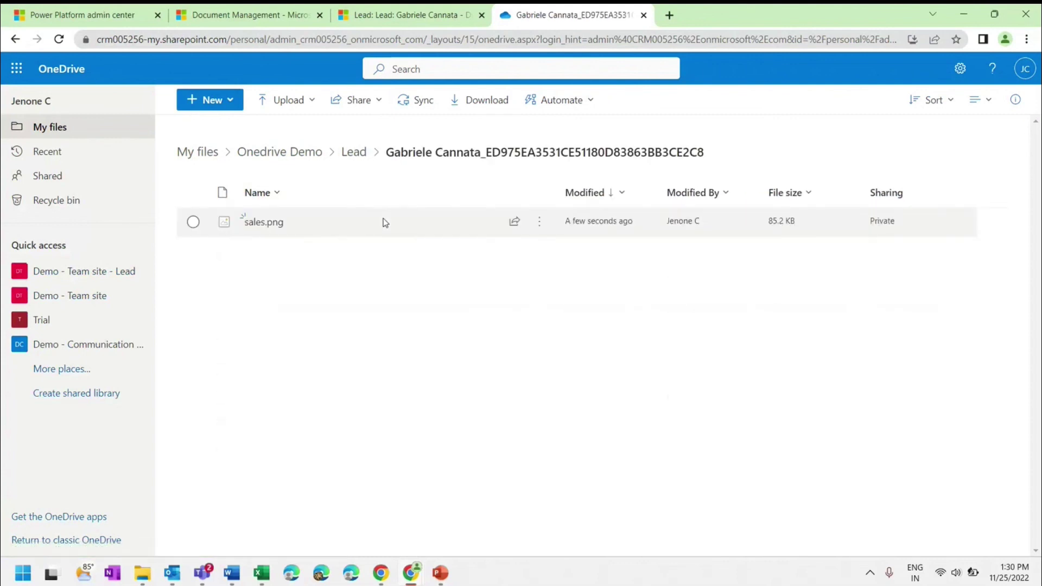
left_click(277, 224)
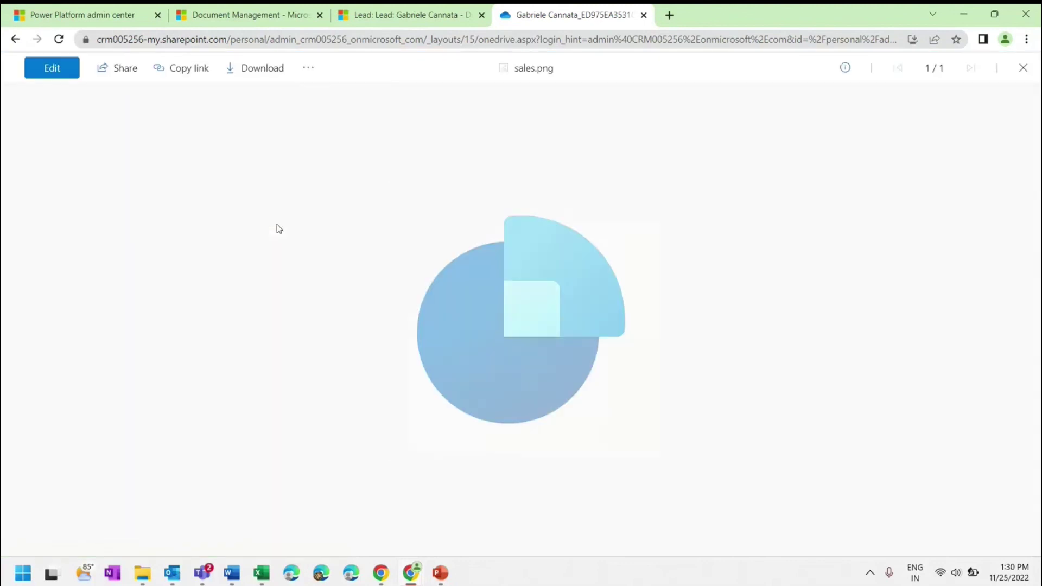